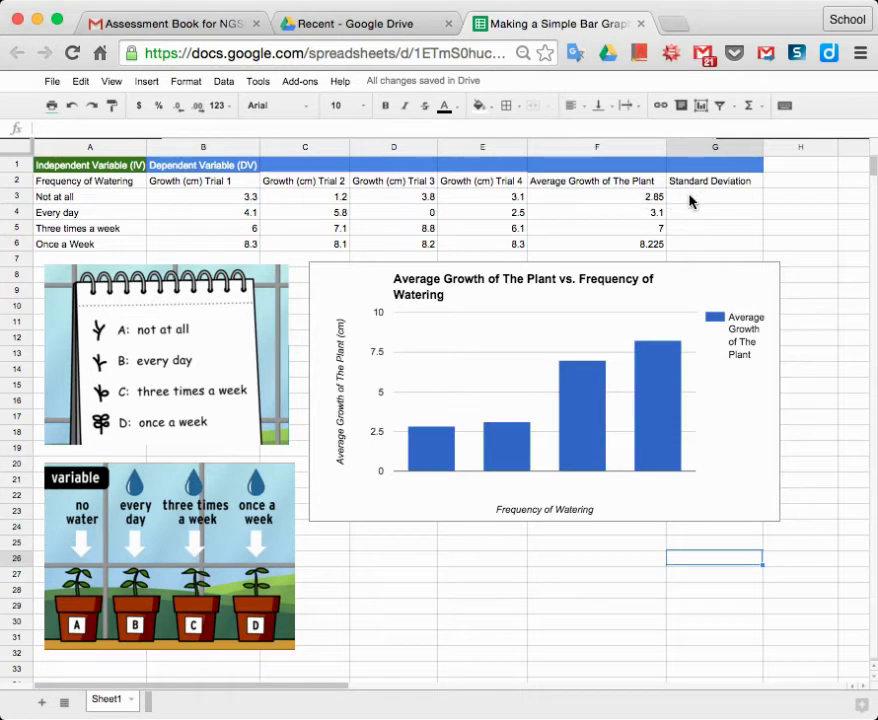
# Step: Calculate the standard deviation of B3:E3 in cell G3 with STDEV and fill the formula down to G6
pyautogui.click(690, 199)
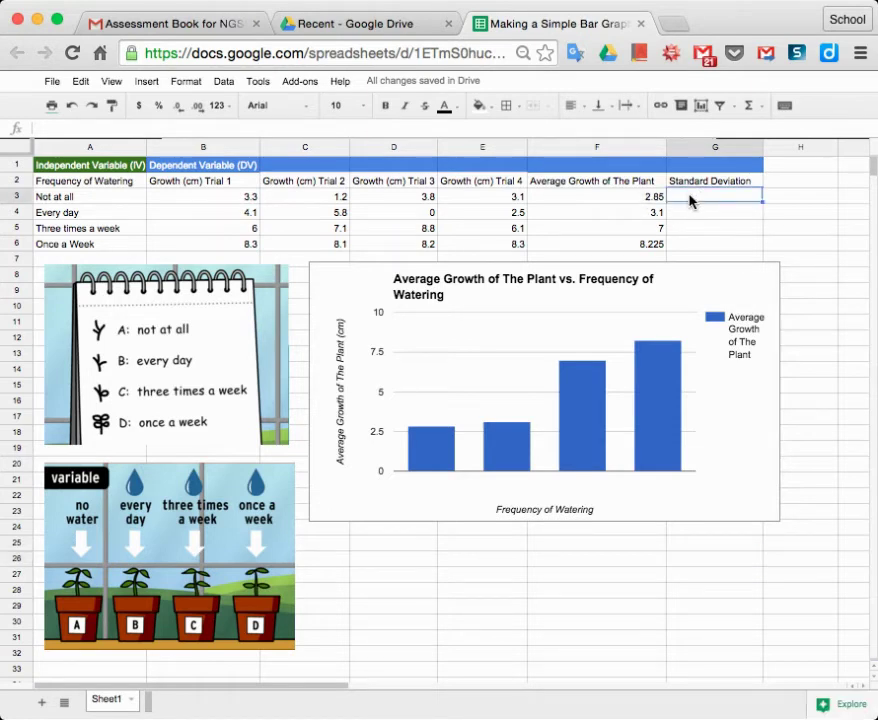
pyautogui.write('=st')
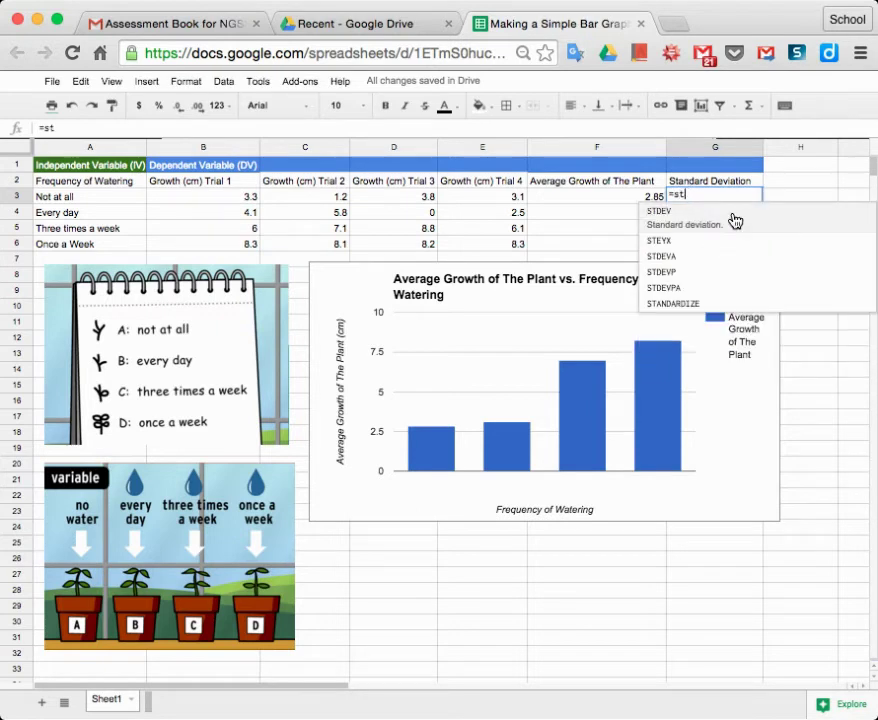
pyautogui.click(656, 226)
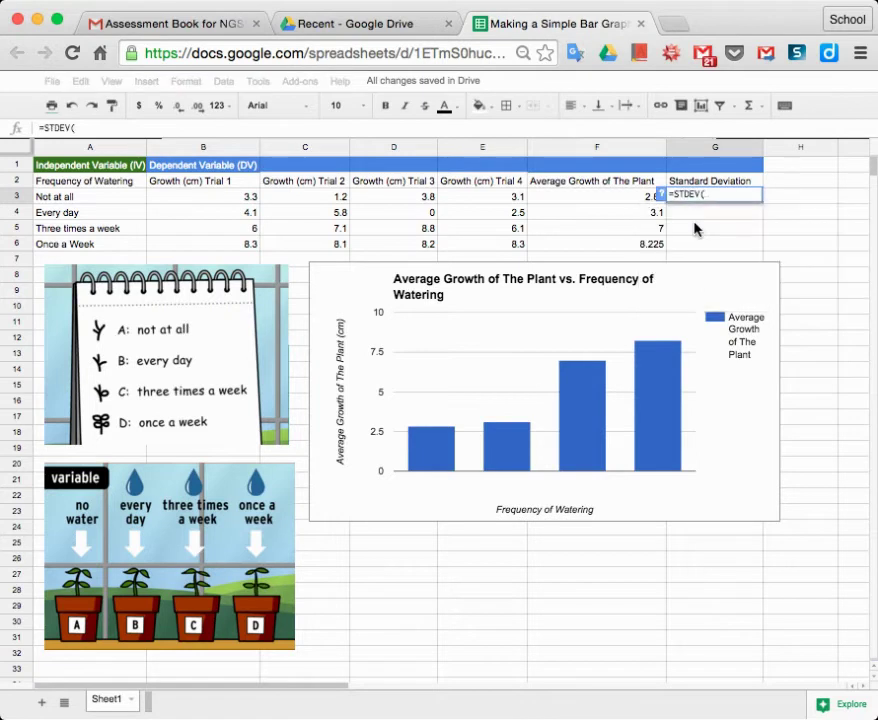
pyautogui.moveTo(224, 203); pyautogui.dragTo(483, 195)
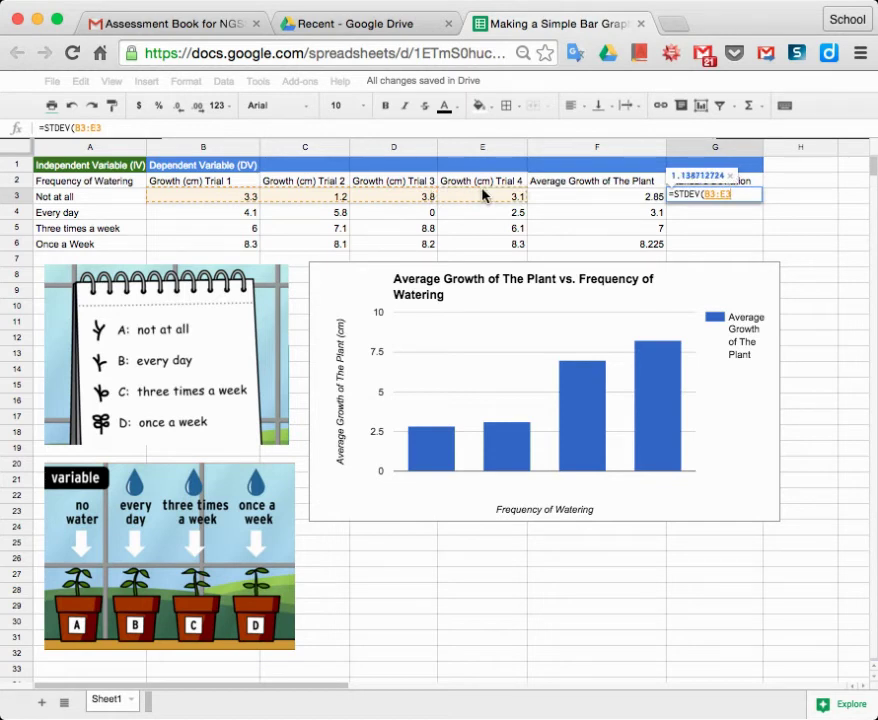
pyautogui.press('Return')
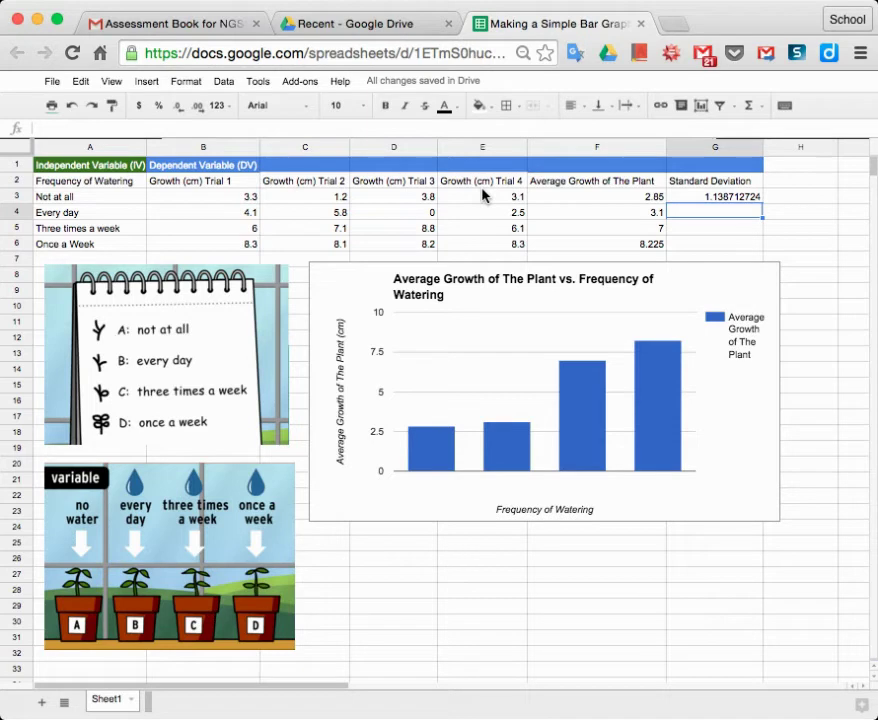
pyautogui.click(755, 199)
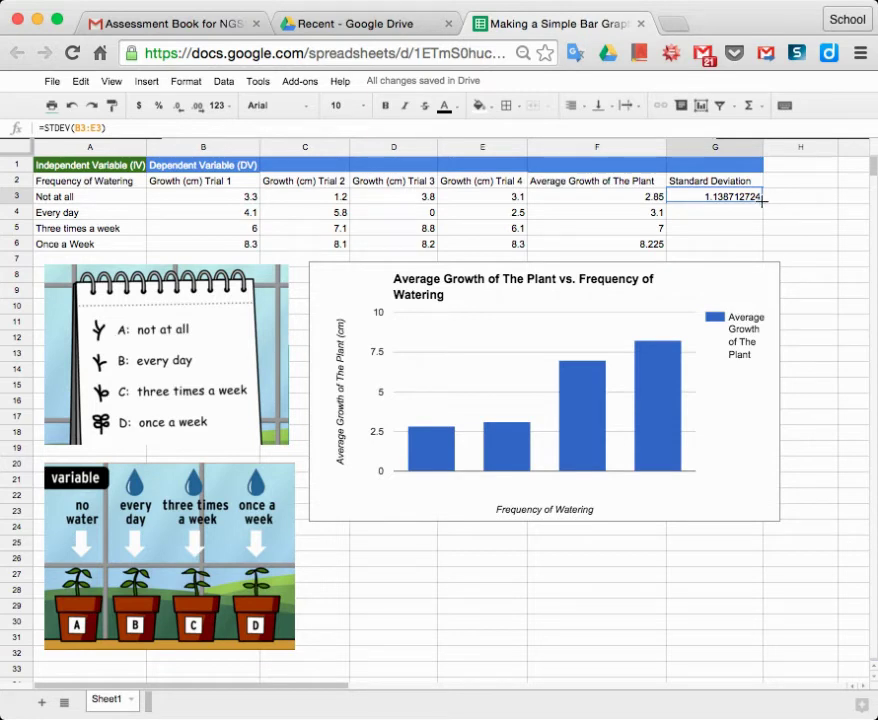
pyautogui.moveTo(761, 202); pyautogui.dragTo(762, 247)
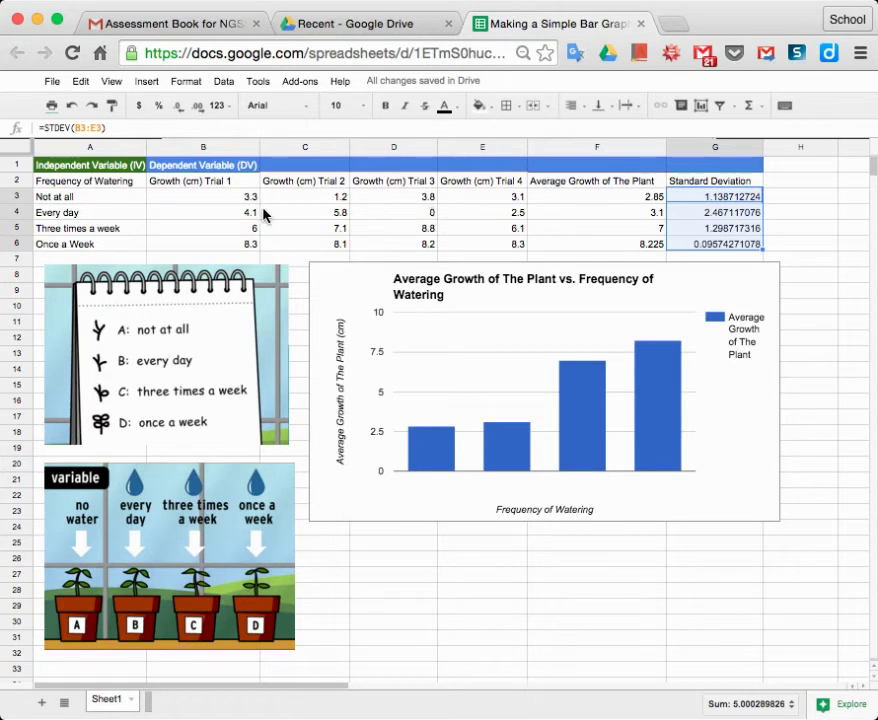
# Step: Check the copied standard deviation formula in G4 against its trial data and review the average growth values in F3:F6
pyautogui.click(226, 216)
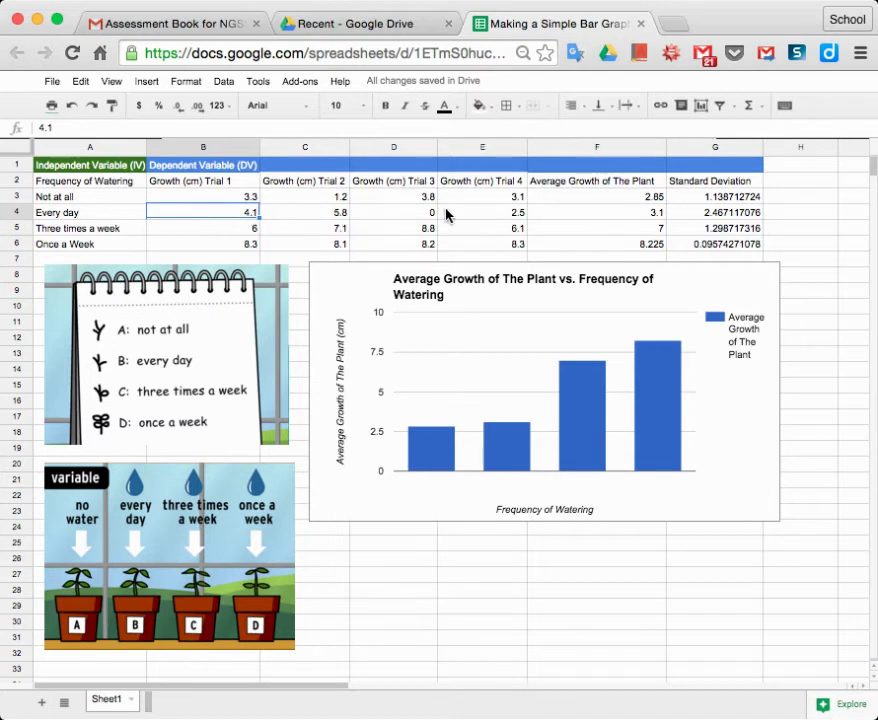
pyautogui.doubleClick(700, 212)
pyautogui.press('Escape')
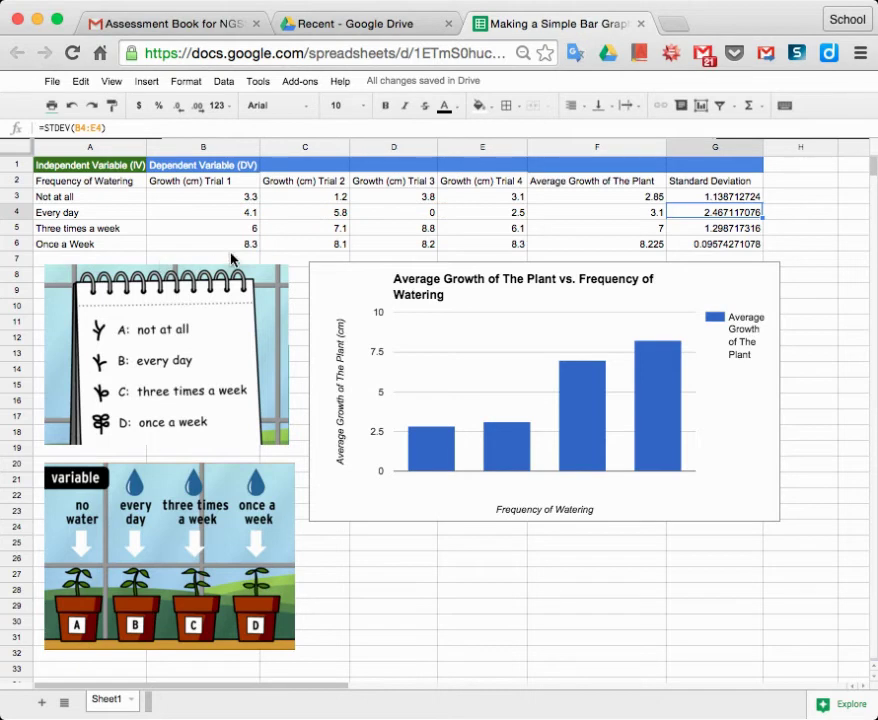
pyautogui.click(726, 259)
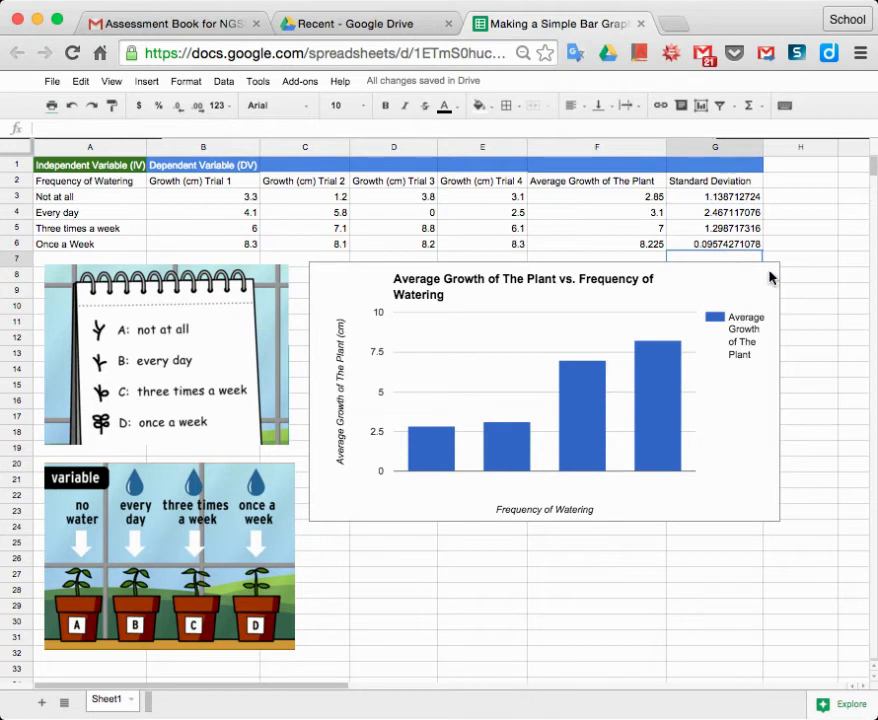
pyautogui.click(768, 277)
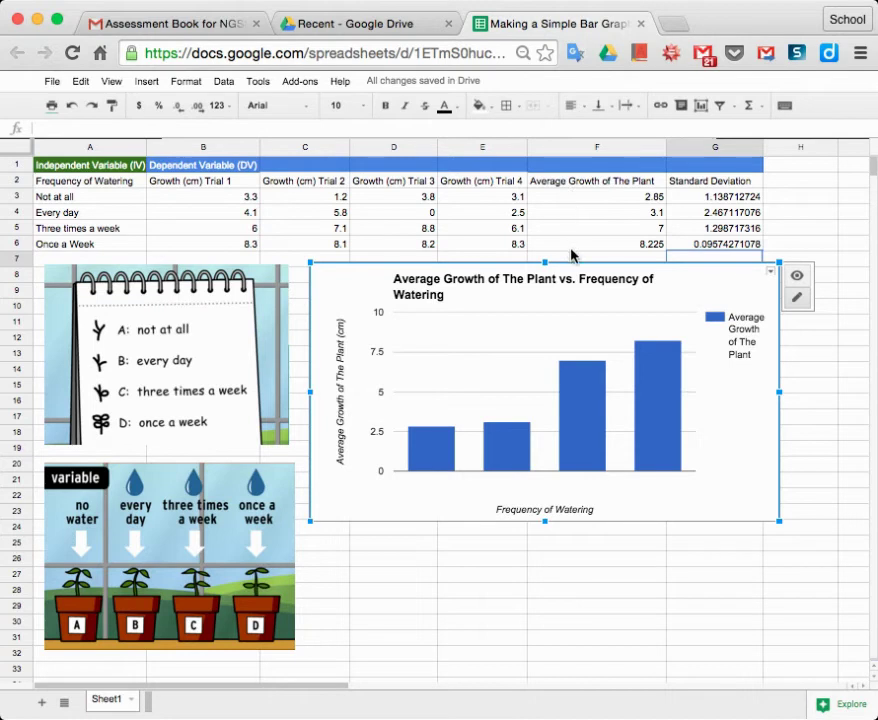
pyautogui.moveTo(559, 197); pyautogui.dragTo(560, 249)
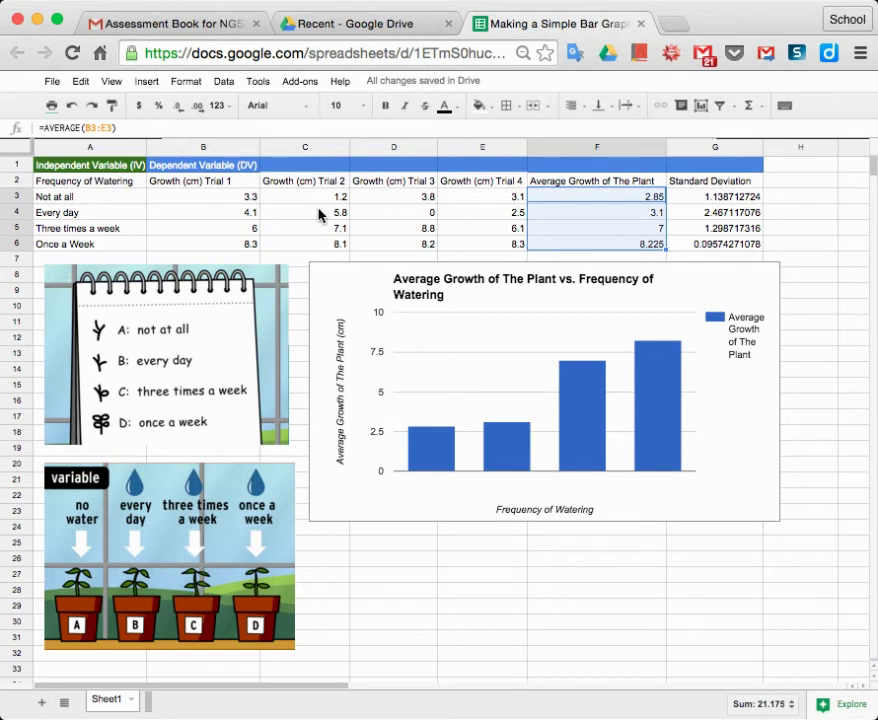
# Step: Open the bar chart's advanced editor and switch its rows and columns so each watering frequency is its own series
pyautogui.click(707, 287)
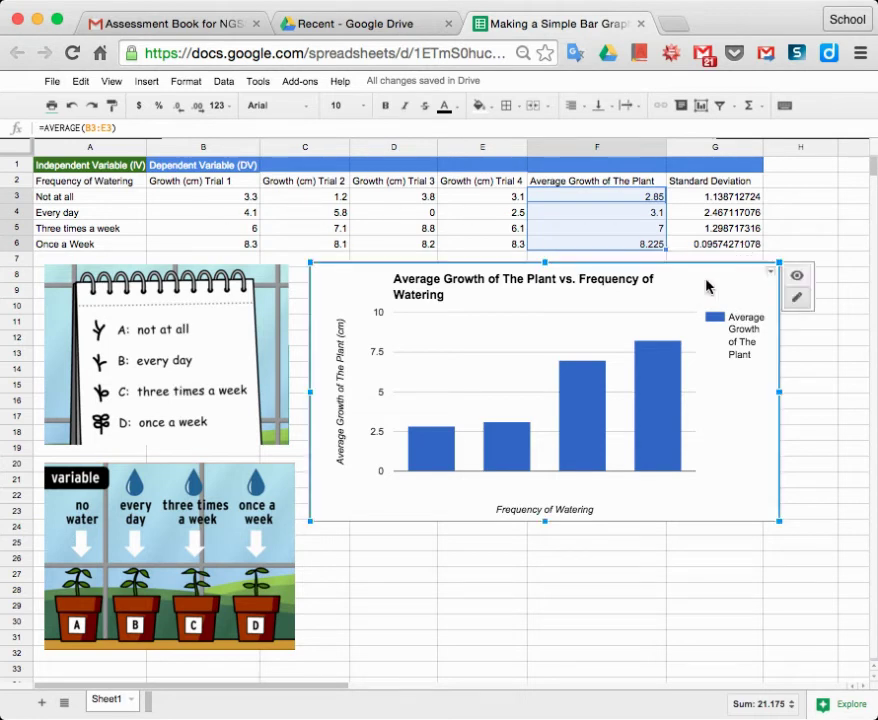
pyautogui.click(771, 274)
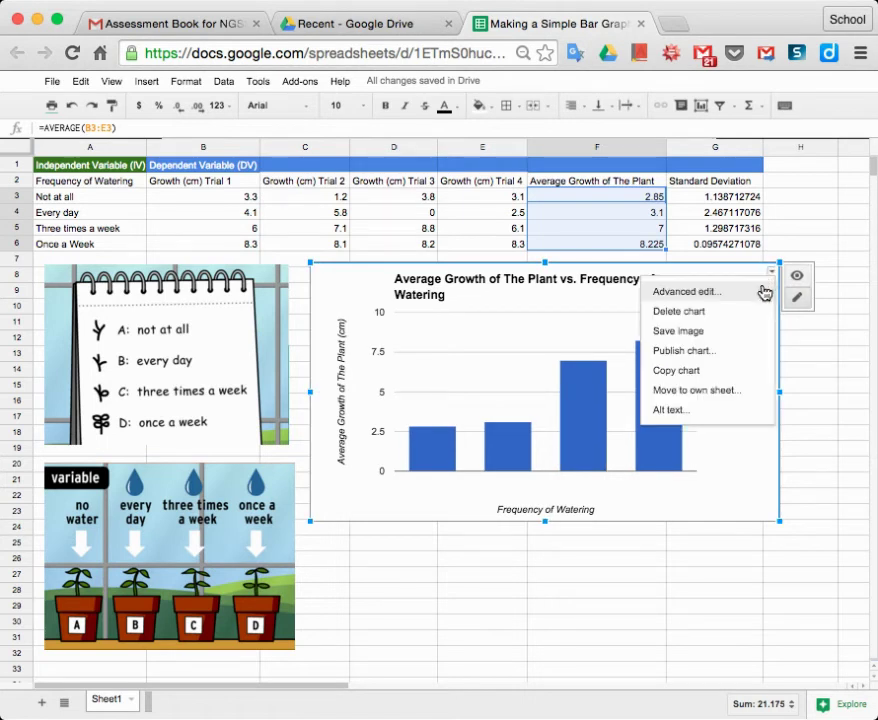
pyautogui.click(735, 300)
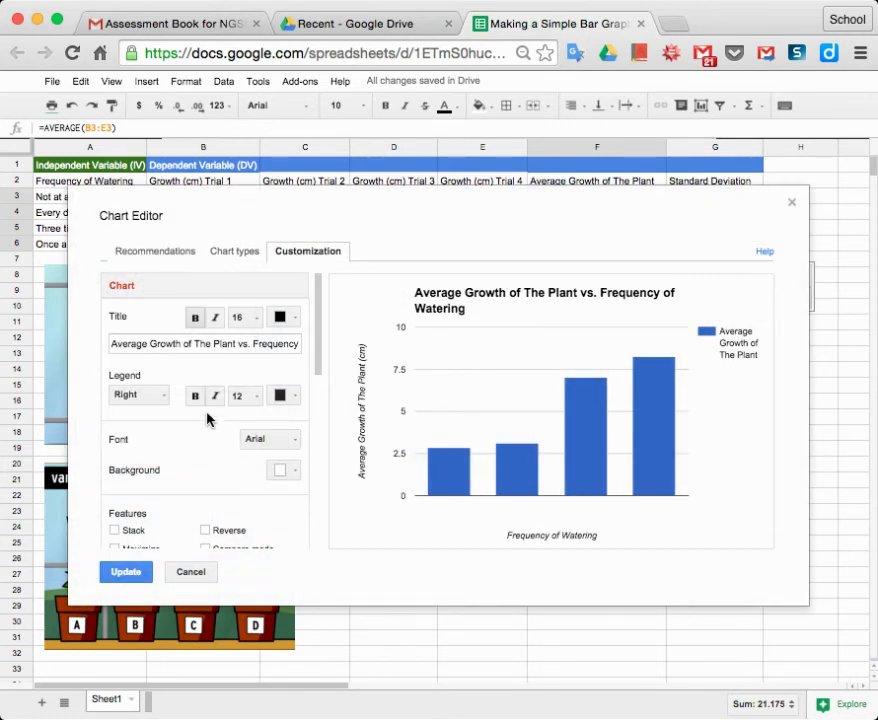
pyautogui.click(216, 256)
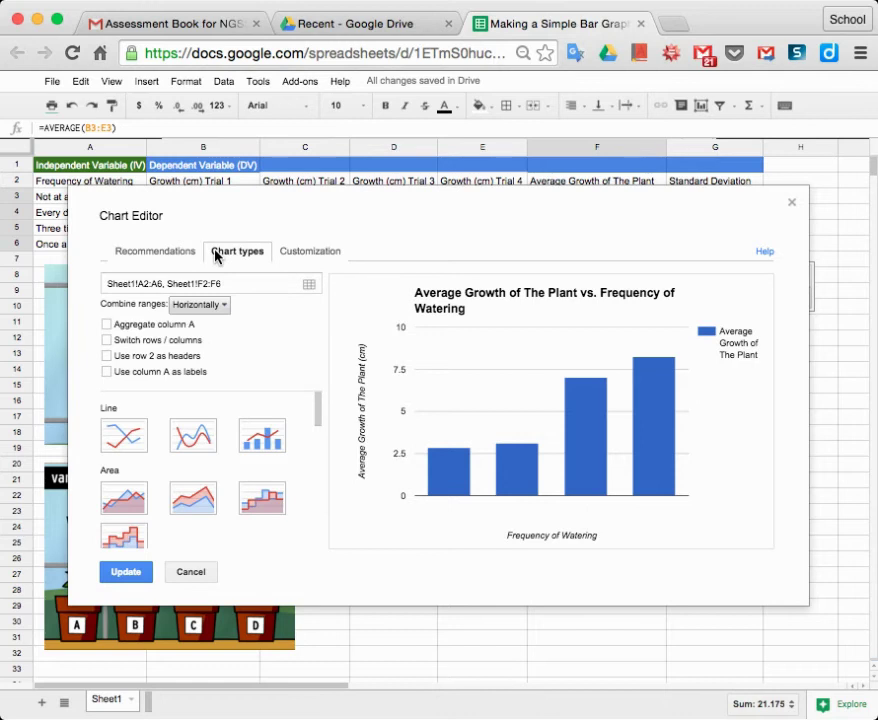
pyautogui.click(106, 342)
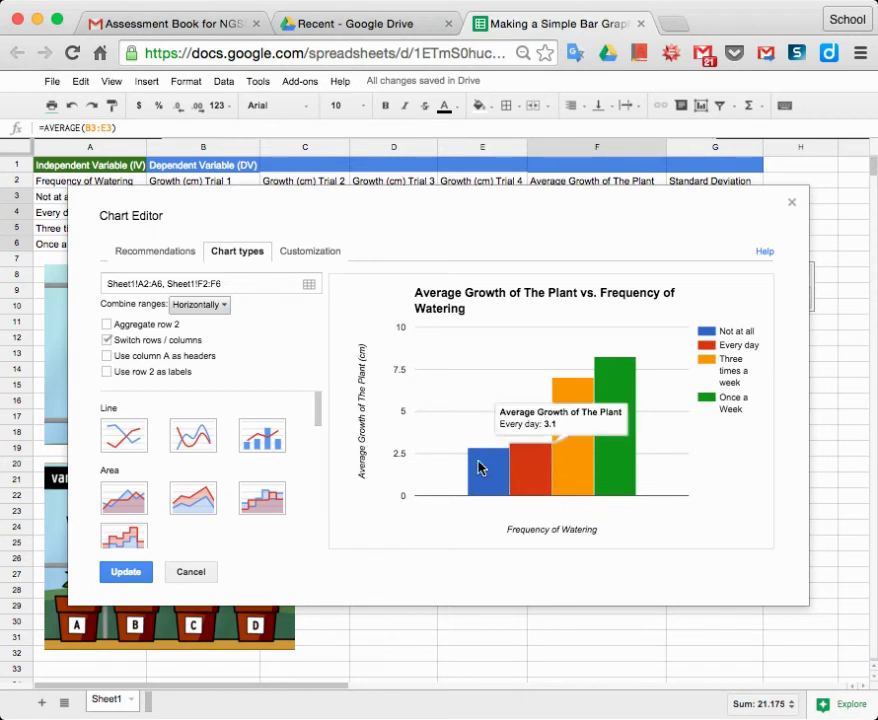
pyautogui.moveTo(630, 452)
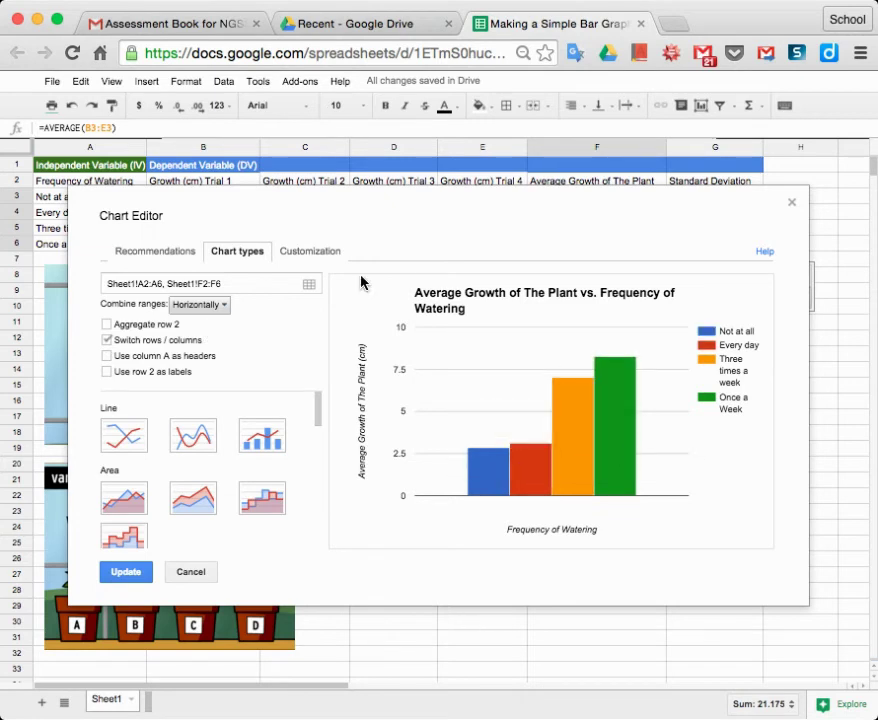
# Step: Bring up the chart's series customization settings and move the Chart Editor clear of the standard deviations, selecting G3:G6
pyautogui.click(309, 256)
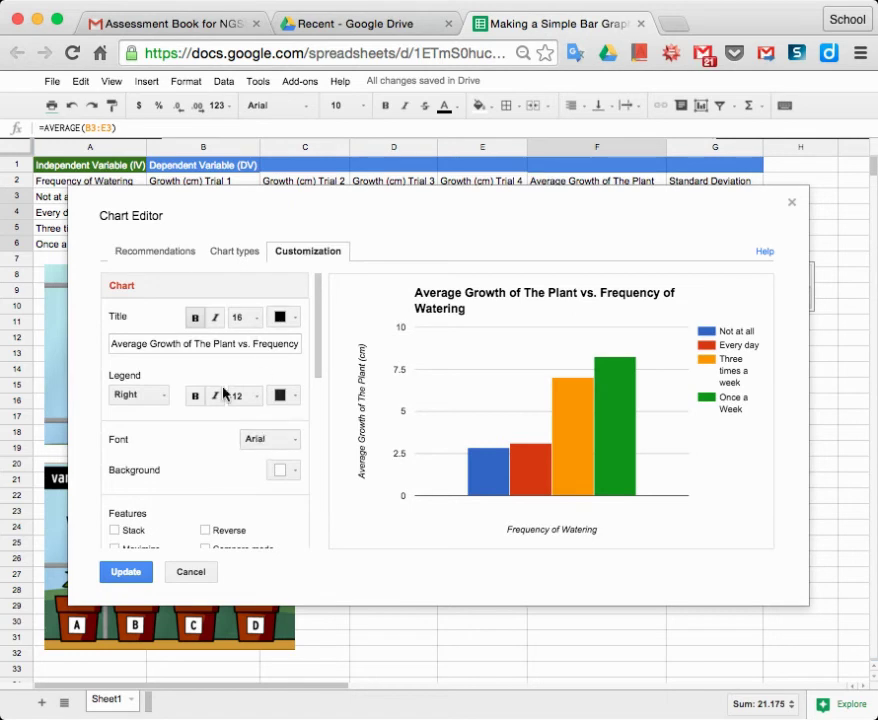
pyautogui.scroll(-3, 192, 453)
pyautogui.scroll(3, 192, 453)
pyautogui.scroll(-1, 193, 454)
pyautogui.scroll(-5, 193, 454)
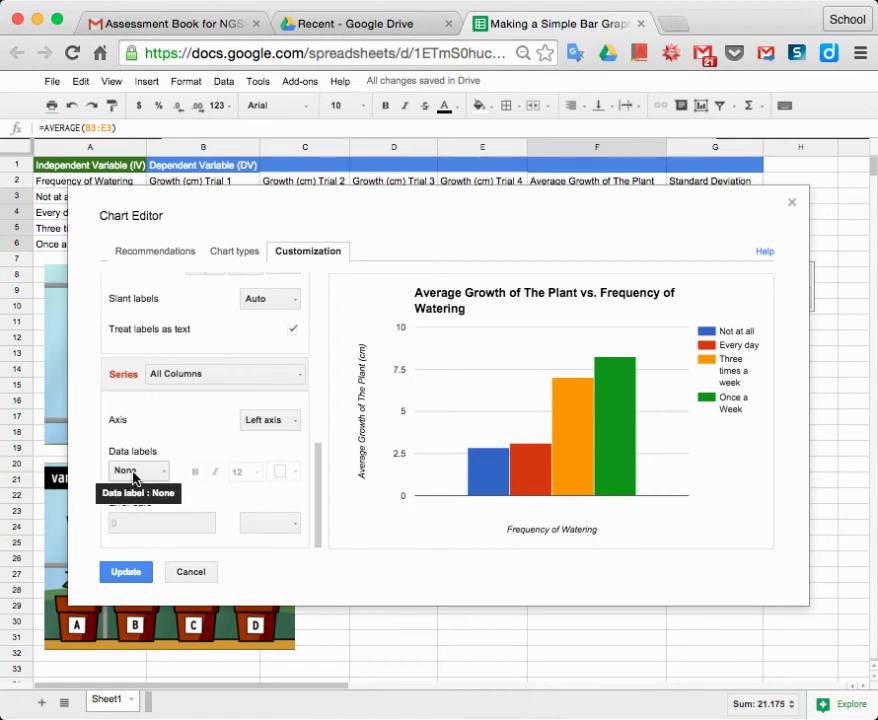
pyautogui.click(172, 387)
pyautogui.click(173, 386)
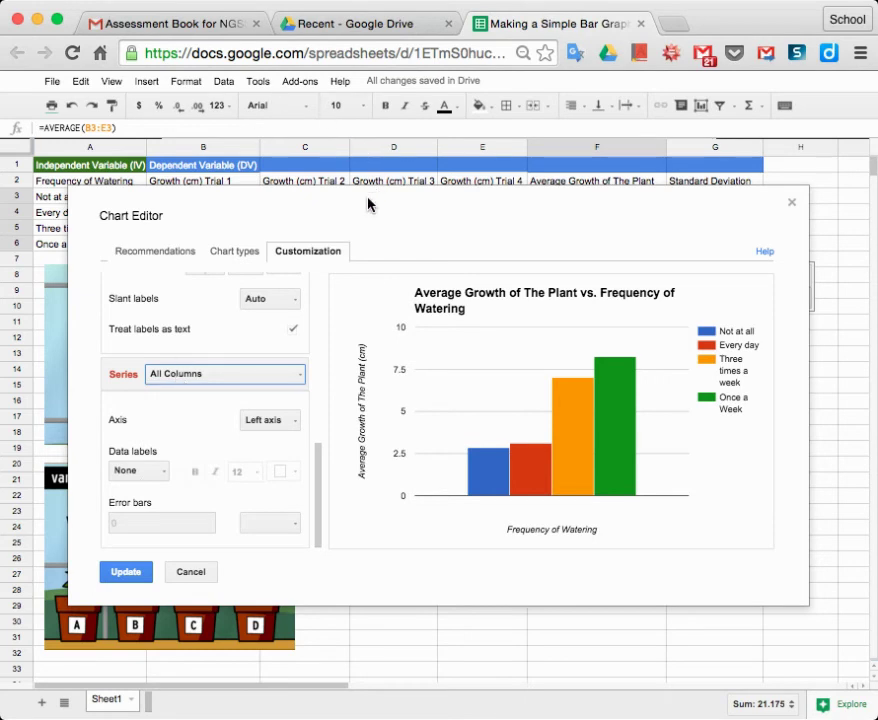
pyautogui.moveTo(366, 196); pyautogui.dragTo(351, 273)
pyautogui.click(720, 198)
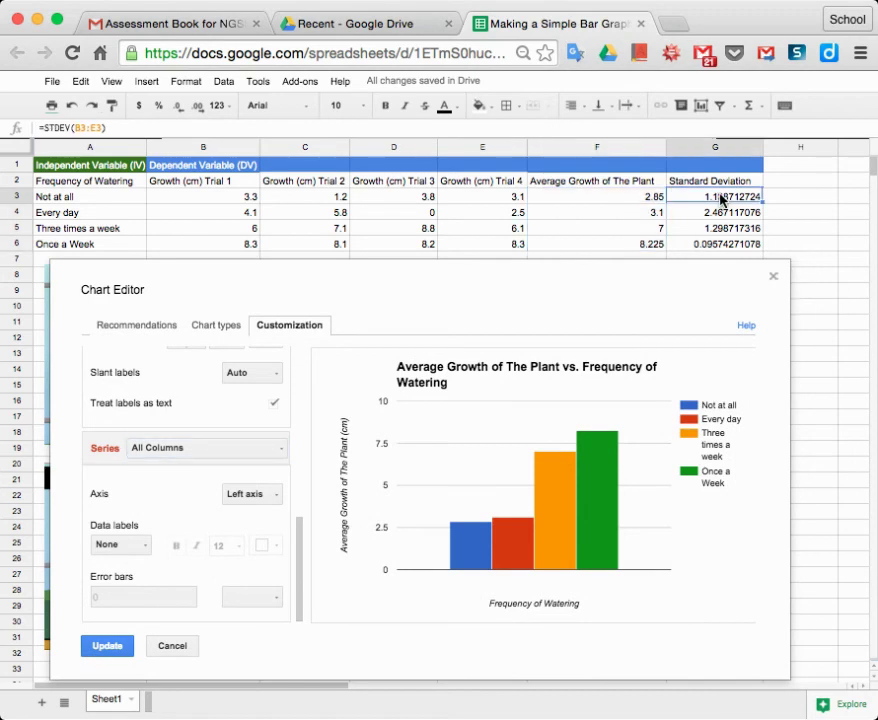
pyautogui.moveTo(722, 198); pyautogui.dragTo(740, 244)
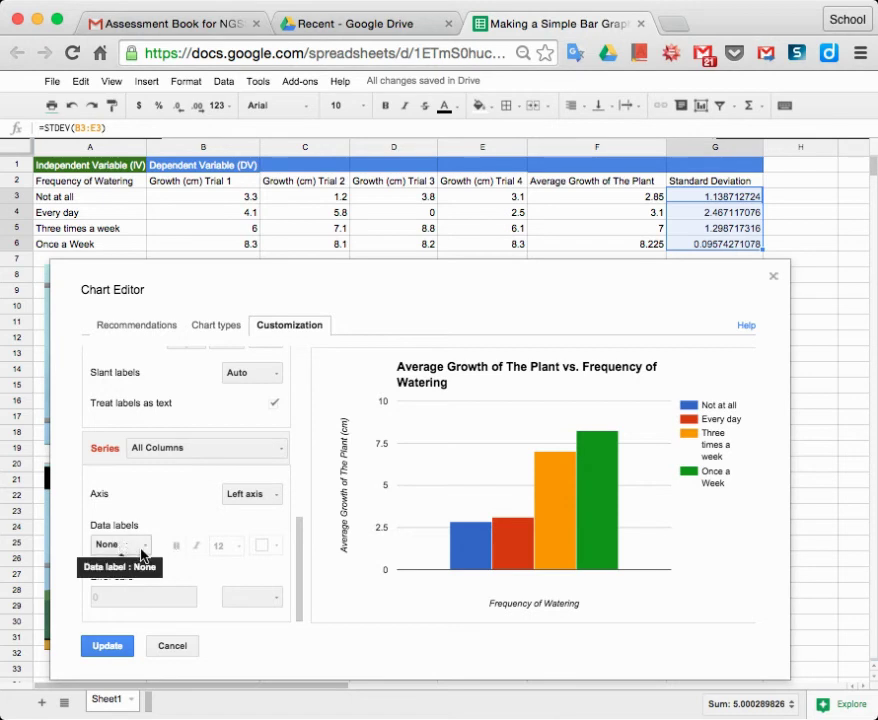
# Step: Add constant error bars of 1.14 to the Not at all series
pyautogui.moveTo(500, 531)
pyautogui.click(172, 448)
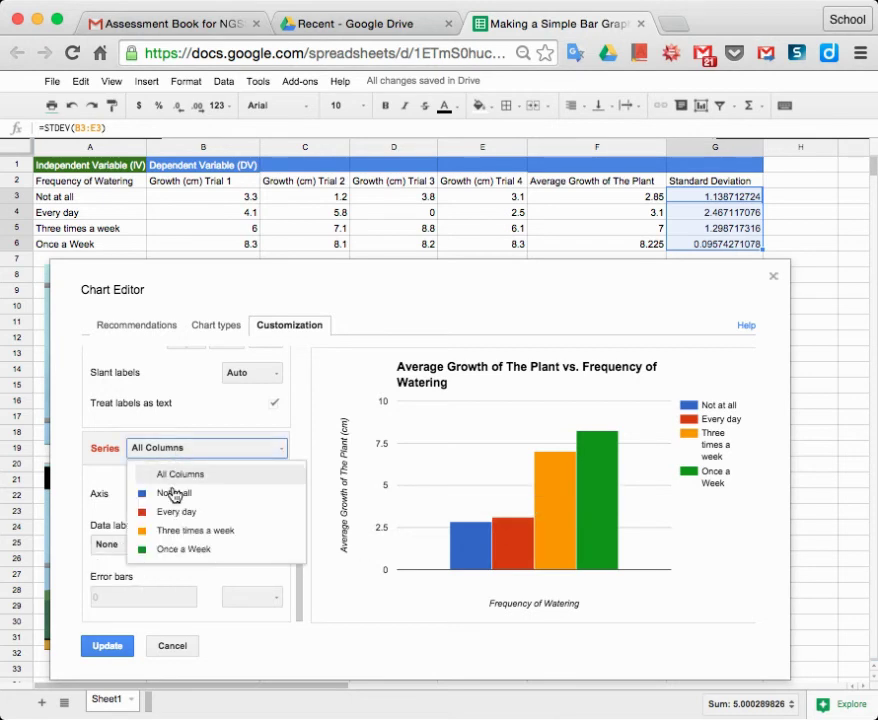
pyautogui.click(176, 497)
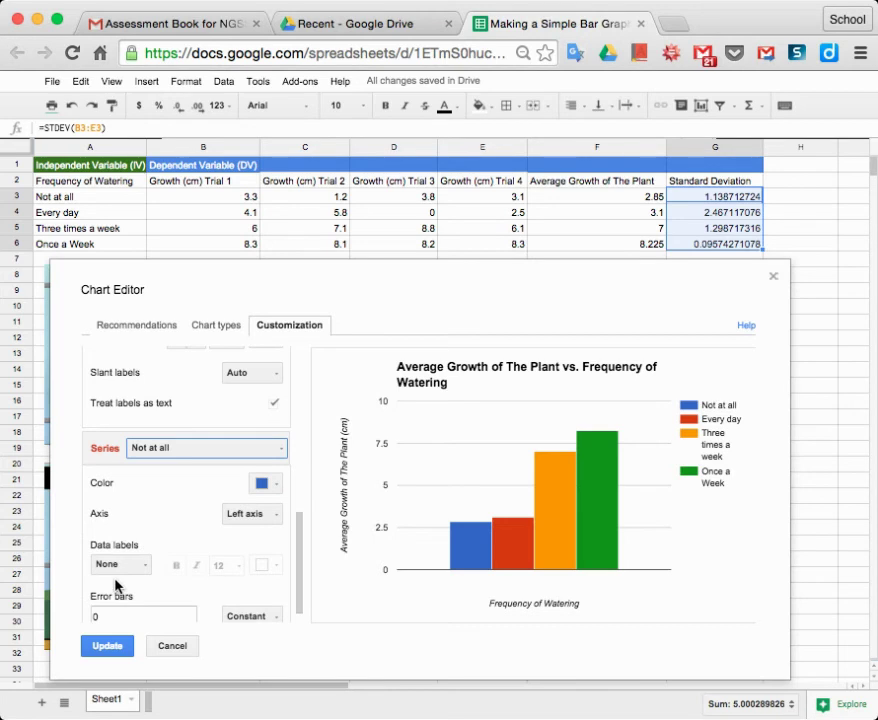
pyautogui.click(103, 614)
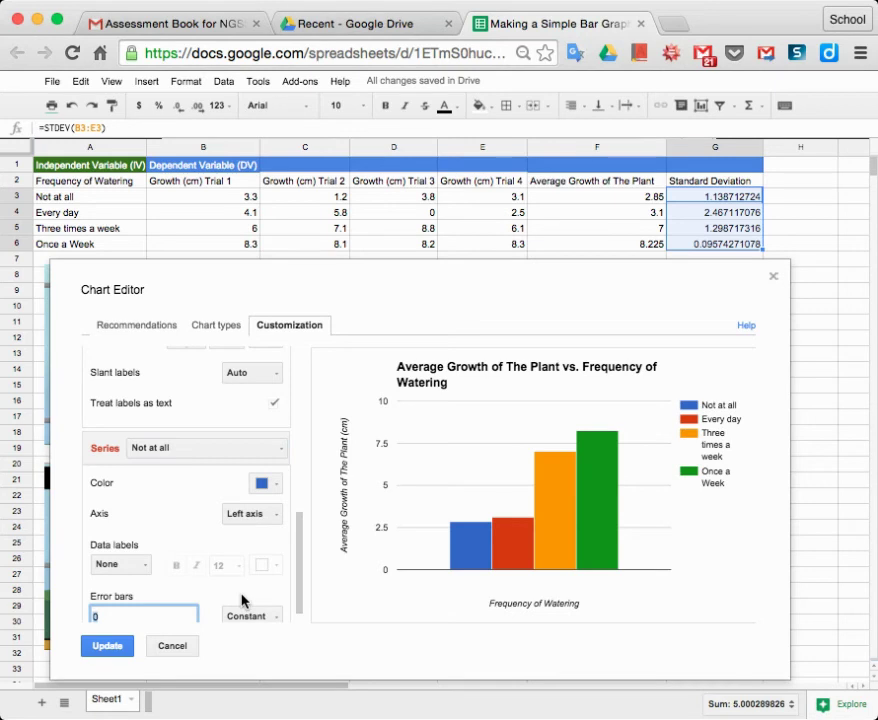
pyautogui.press('BackSpace')
pyautogui.write('1.14')
pyautogui.click(251, 617)
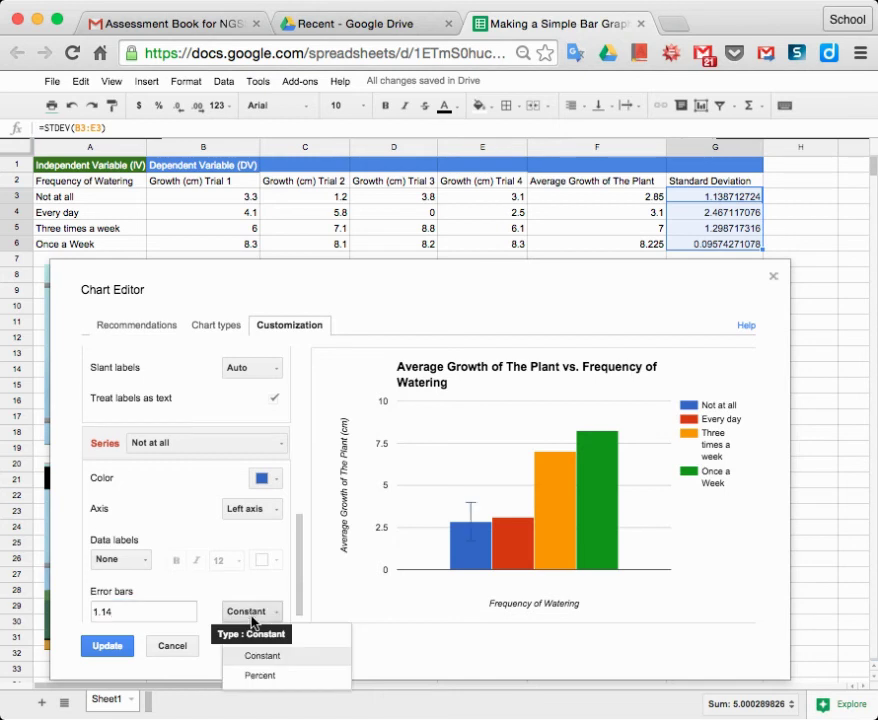
pyautogui.click(281, 656)
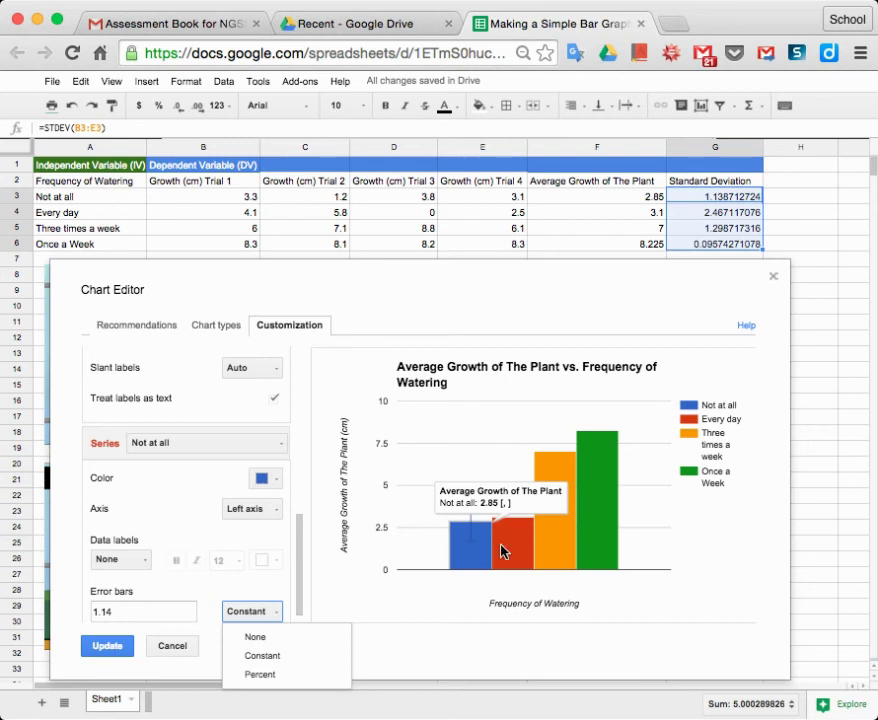
# Step: Add constant error bars of 2.5 to the Every day series
pyautogui.click(165, 442)
pyautogui.click(175, 505)
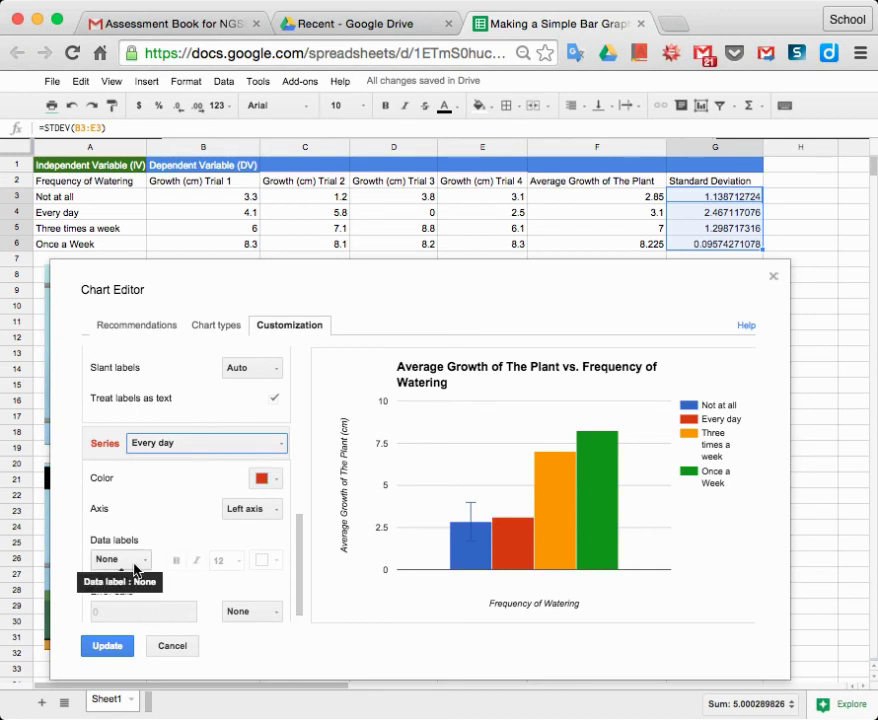
pyautogui.click(262, 611)
pyautogui.click(262, 656)
pyautogui.click(146, 617)
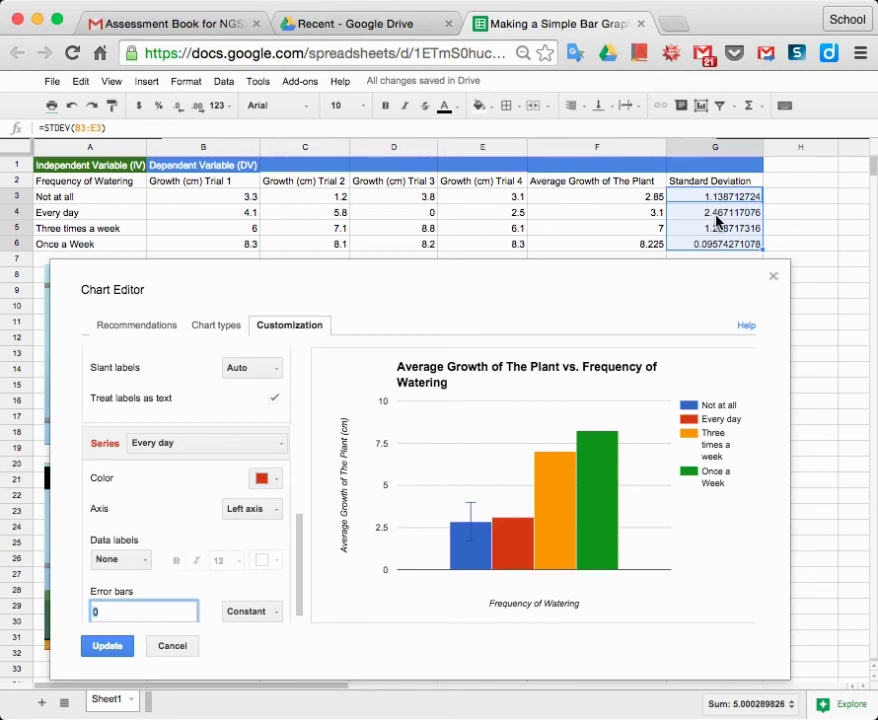
pyautogui.press('BackSpace')
pyautogui.write('2.5')
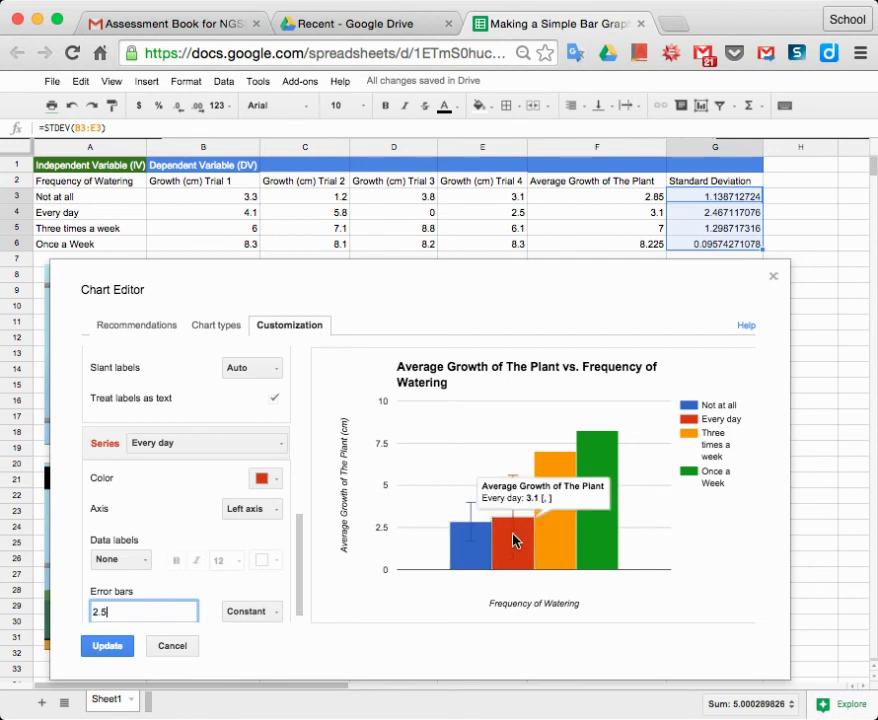
pyautogui.moveTo(511, 470)
pyautogui.moveTo(504, 525)
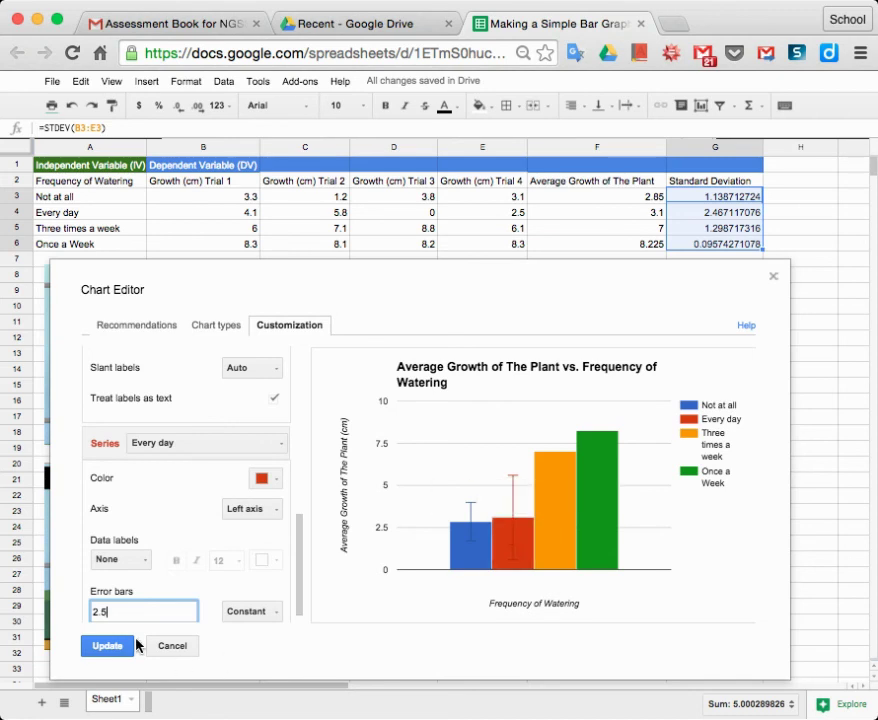
# Step: Add constant error bars of 1.3 to the Three times a week series
pyautogui.scroll(-1, 190, 567)
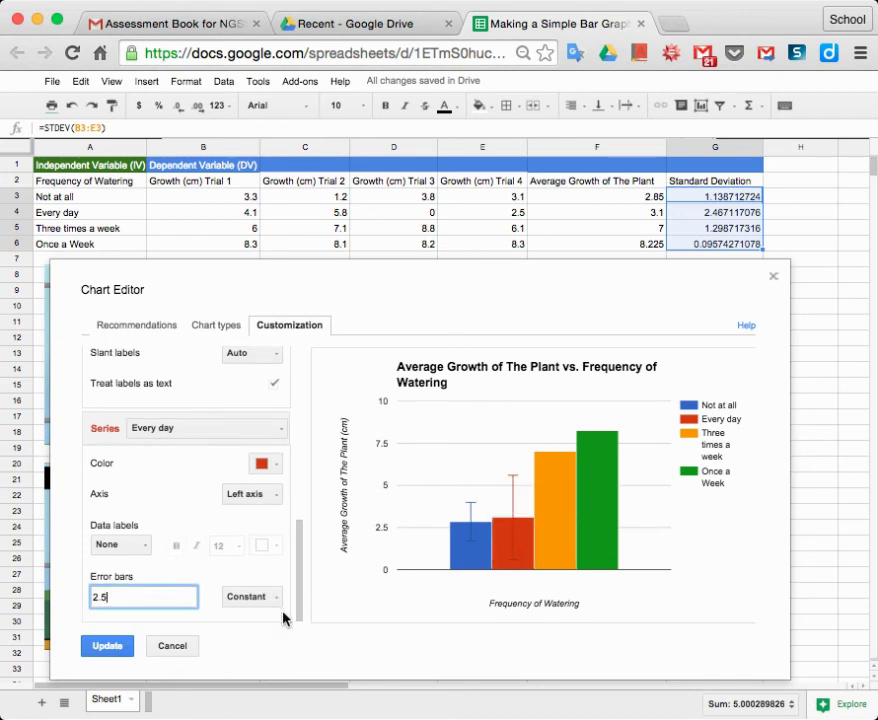
pyautogui.click(185, 430)
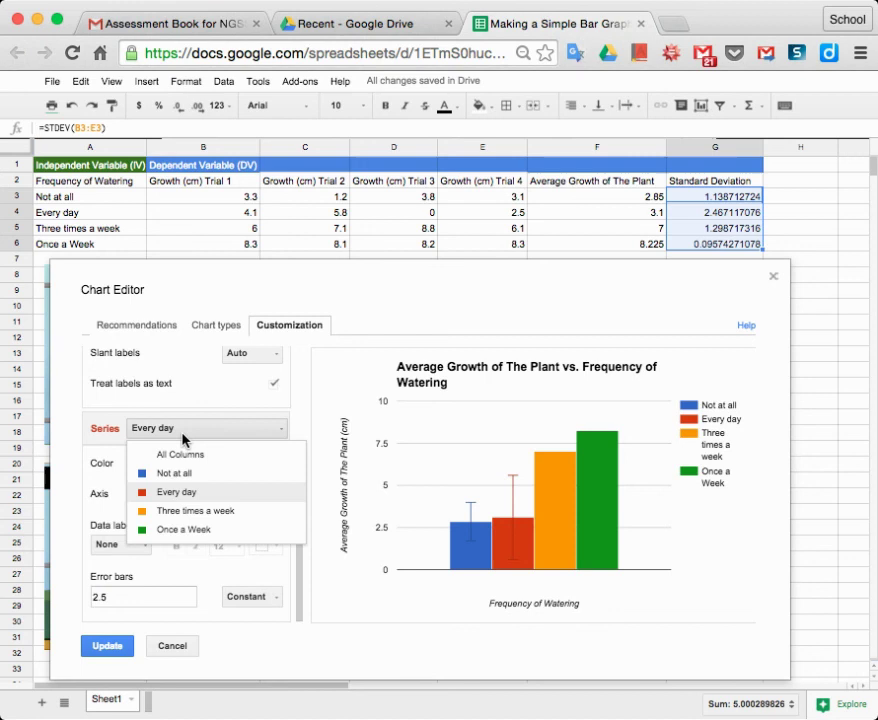
pyautogui.click(182, 510)
pyautogui.click(254, 597)
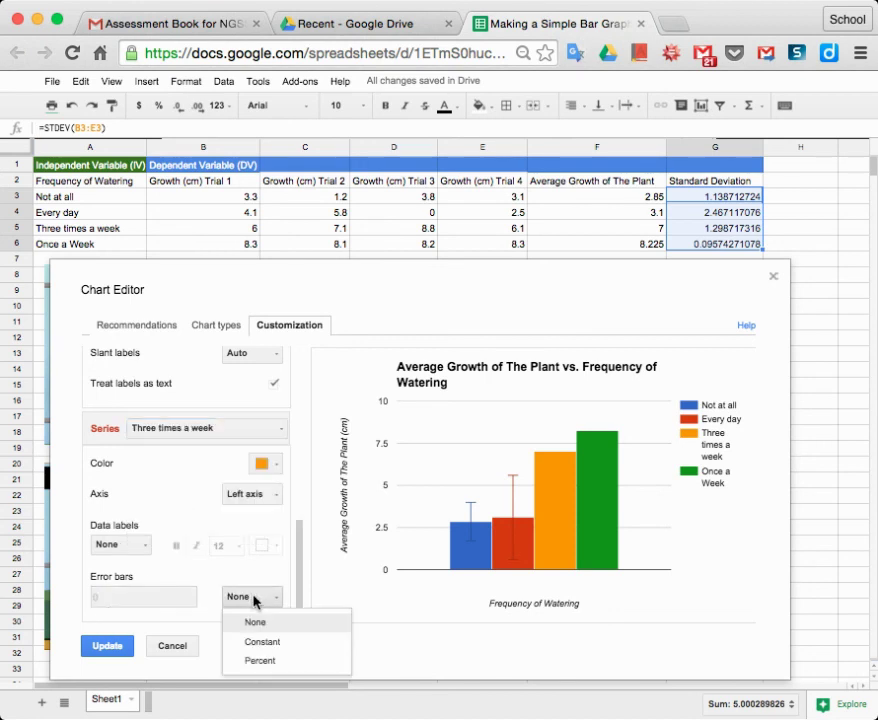
pyautogui.click(252, 641)
pyautogui.click(167, 605)
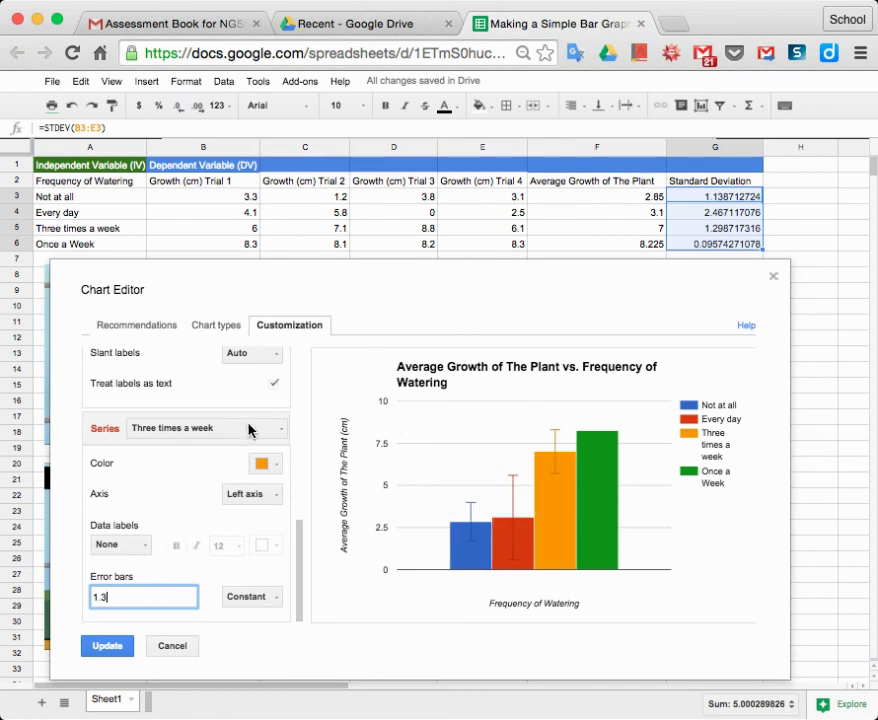
# Step: Add constant error bars of 0.1 to the Once a Week series
pyautogui.click(282, 428)
pyautogui.click(196, 526)
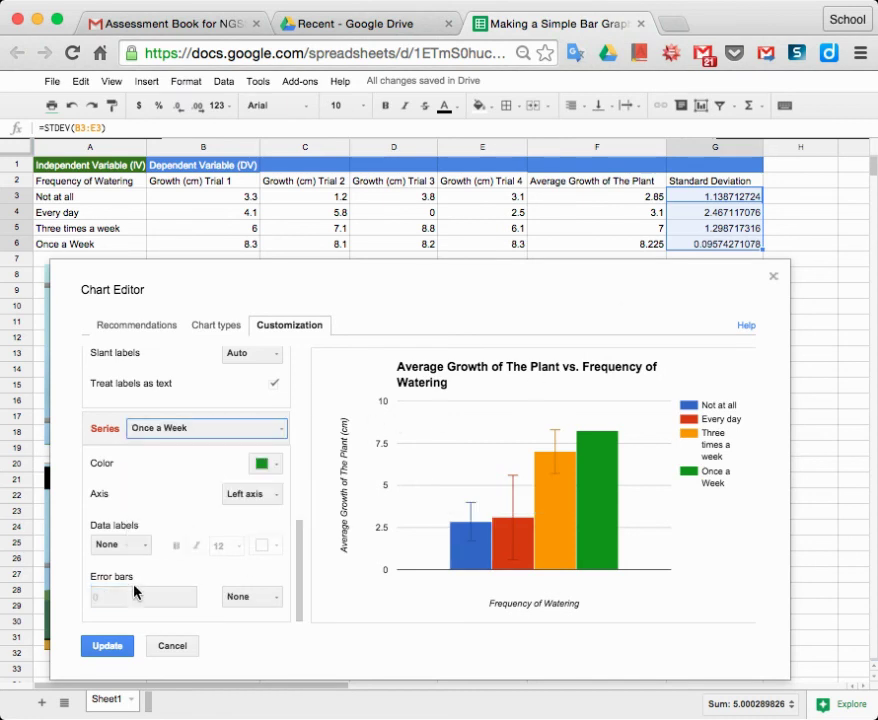
pyautogui.click(243, 600)
pyautogui.click(244, 659)
pyautogui.click(245, 600)
pyautogui.click(242, 596)
pyautogui.click(243, 596)
pyautogui.click(247, 642)
pyautogui.click(210, 596)
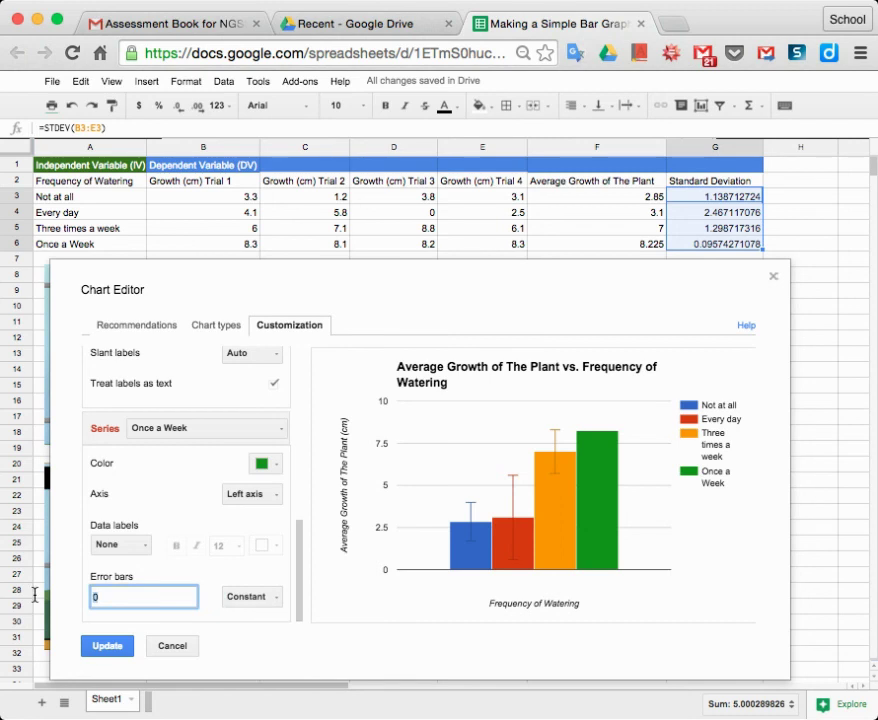
pyautogui.press('BackSpace')
pyautogui.write('.1')
pyautogui.click(158, 625)
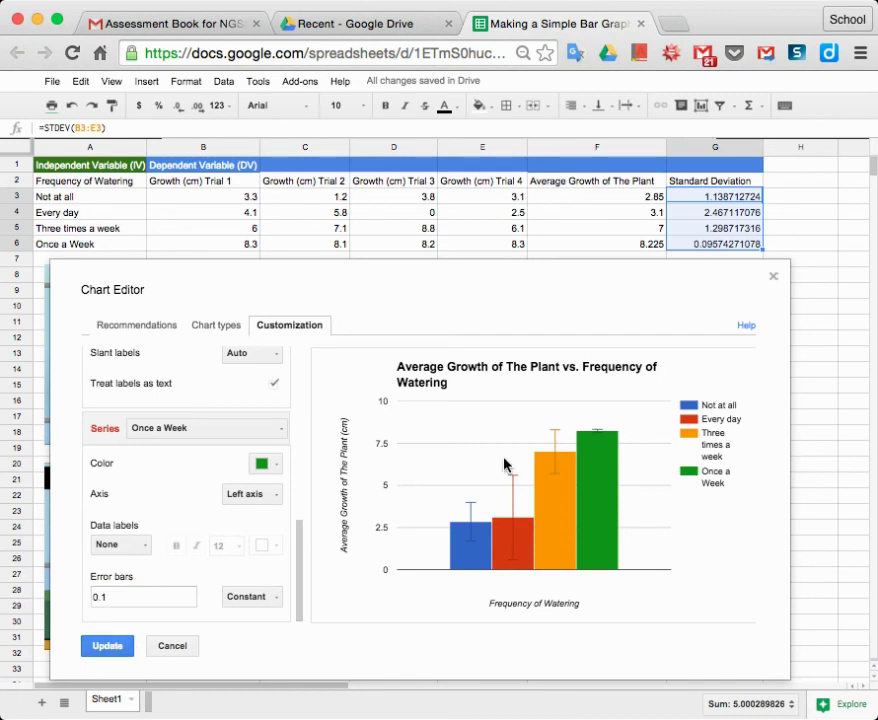
# Step: Apply the error bar changes to the chart and shift it slightly closer to the plant images
pyautogui.click(108, 647)
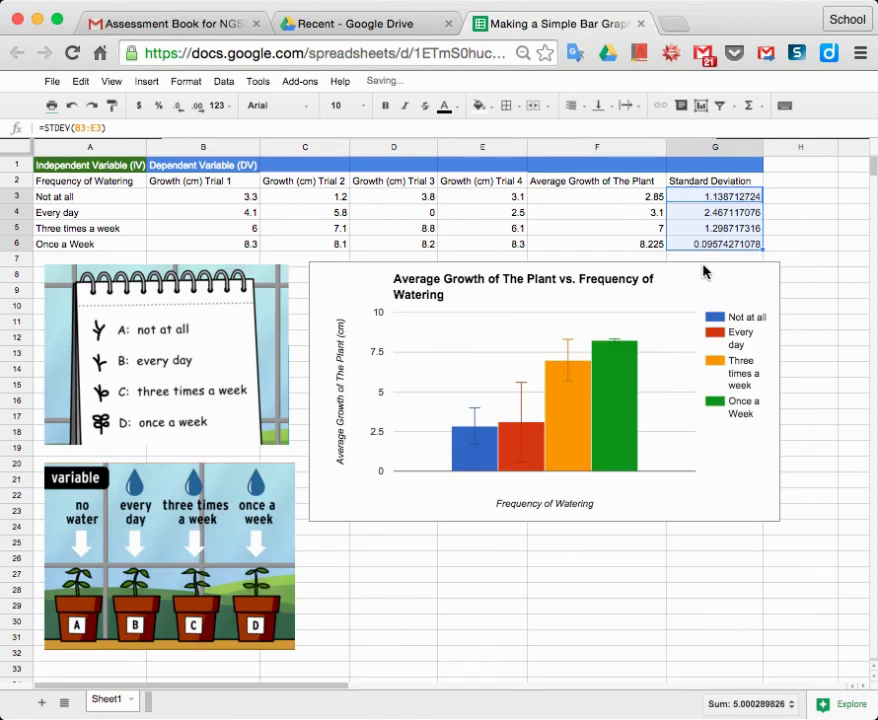
pyautogui.moveTo(690, 276)
pyautogui.mouseDown()
pyautogui.moveTo(663, 272)
pyautogui.moveTo(673, 277)
pyautogui.mouseUp()
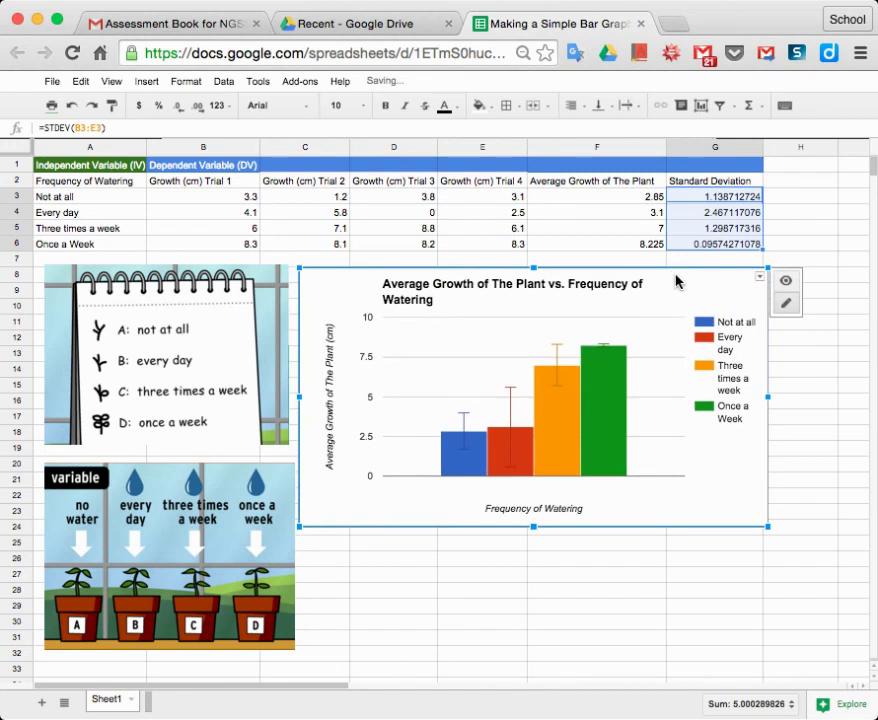
# Step: Set the text colour of the chart's horizontal axis label to black
pyautogui.click(520, 494)
pyautogui.click(553, 462)
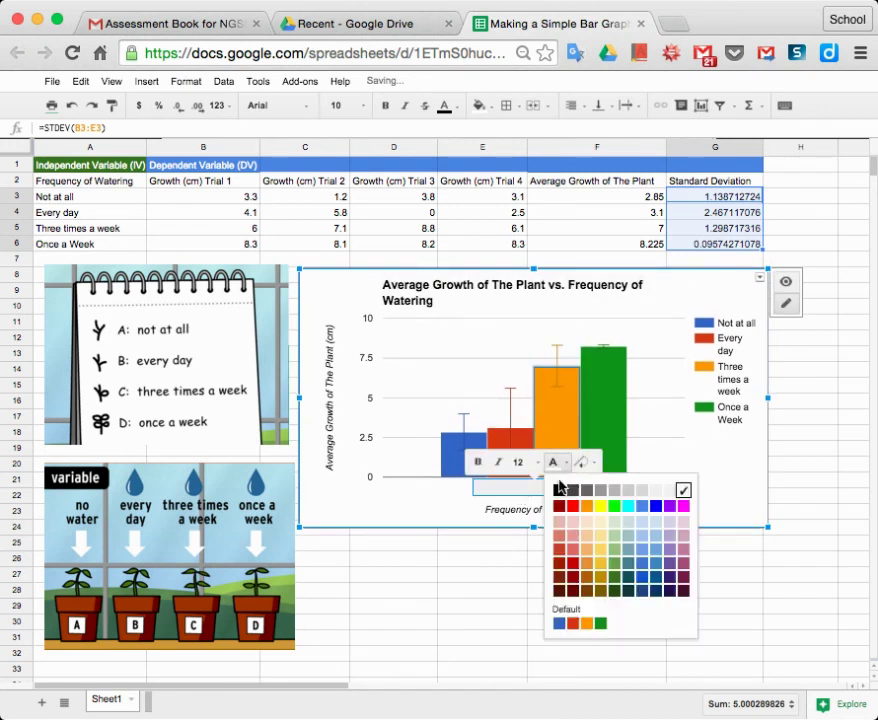
pyautogui.click(564, 495)
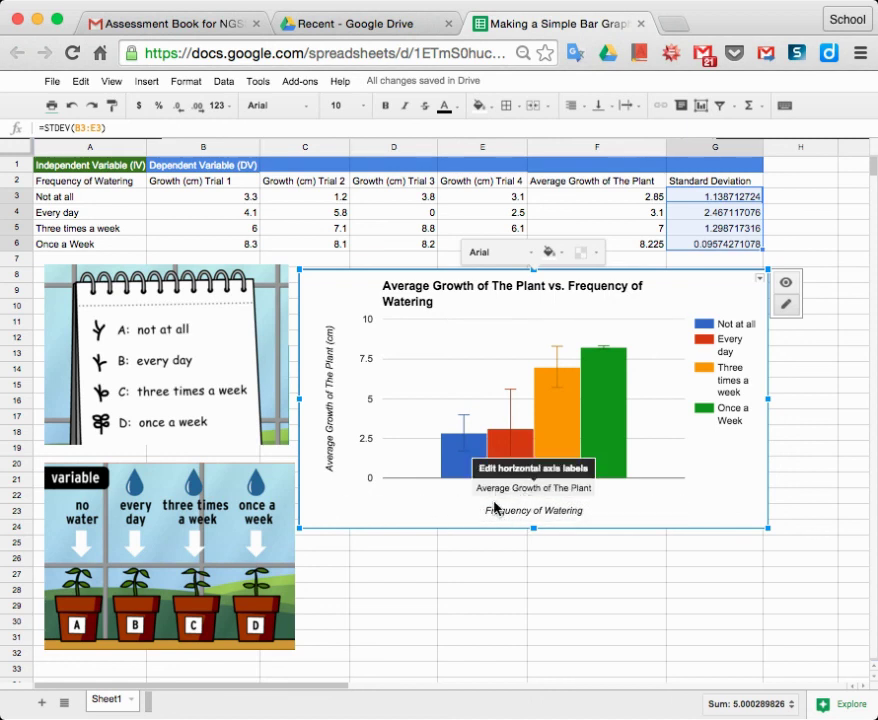
# Step: Hide the horizontal axis label "Average Growth of The Plant" by colouring its text white, and deselect the chart
pyautogui.click(528, 489)
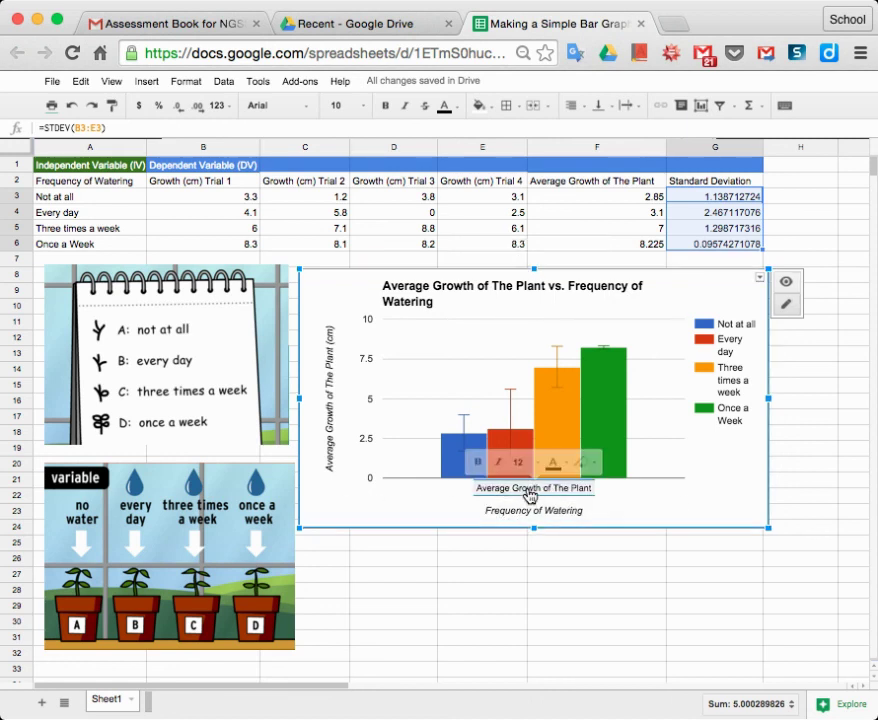
pyautogui.click(565, 476)
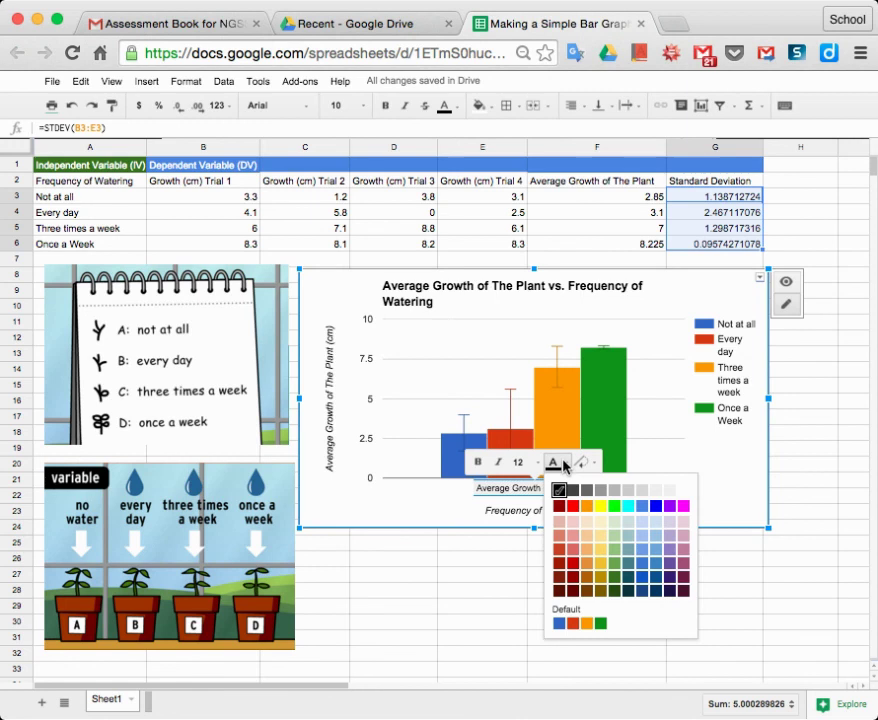
pyautogui.click(684, 491)
pyautogui.click(708, 515)
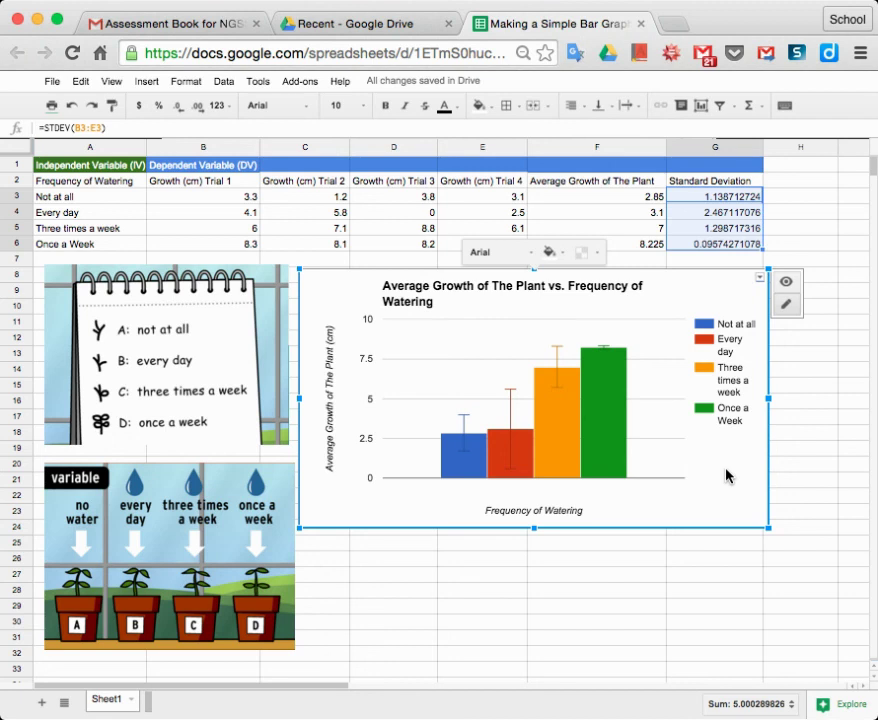
pyautogui.click(805, 496)
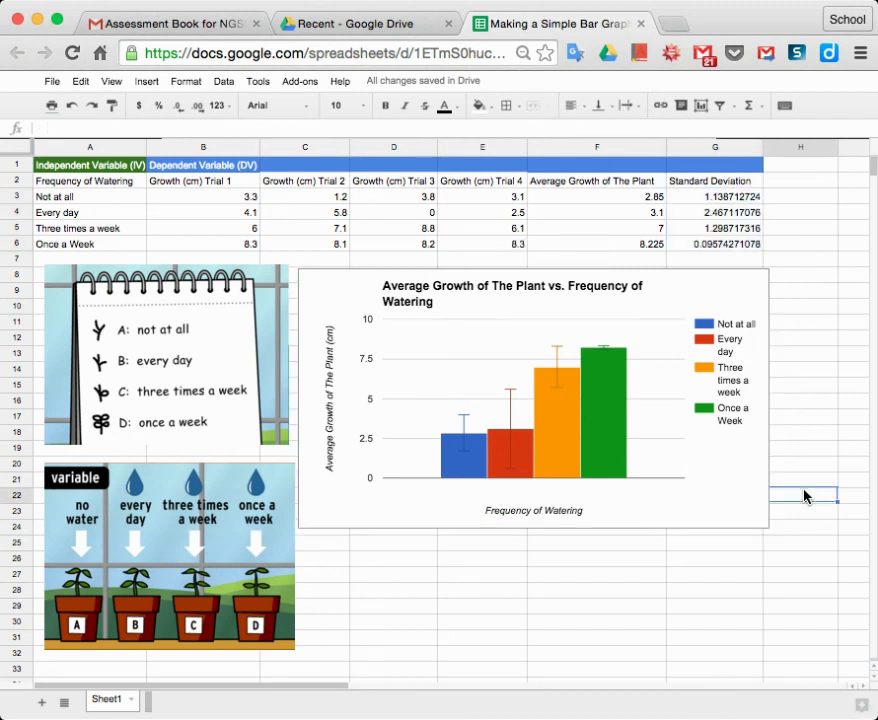